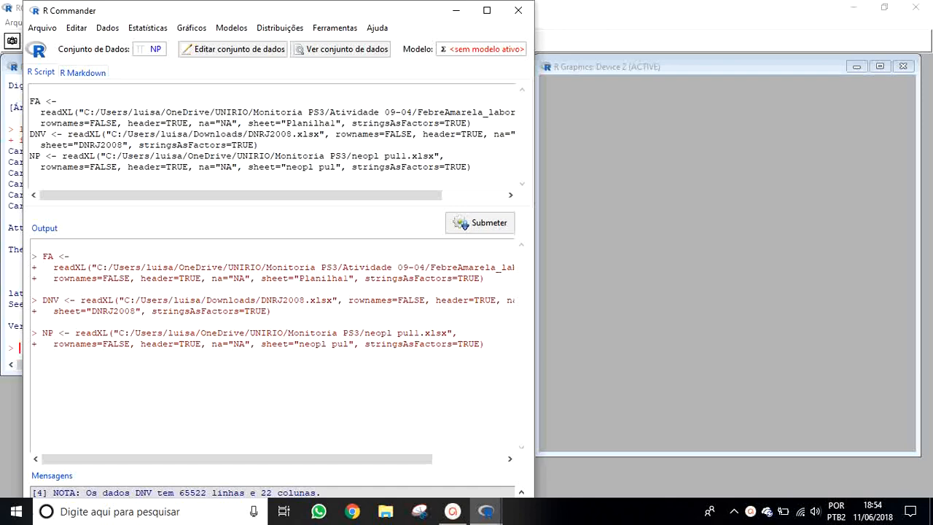
Plot a histogram of the Óbitos variable from the NP data set with the default options
{"action": "left_click", "coordinate": [199, 29]}
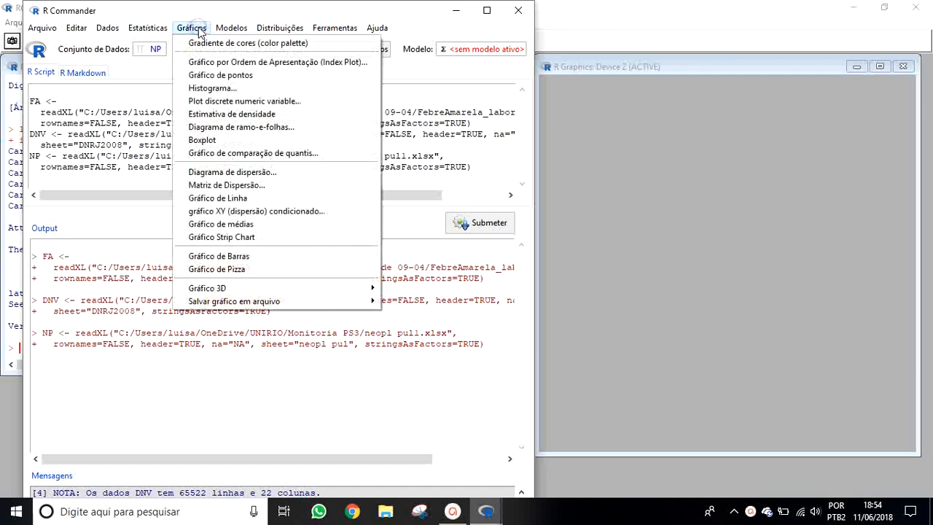
{"action": "left_click", "coordinate": [303, 88]}
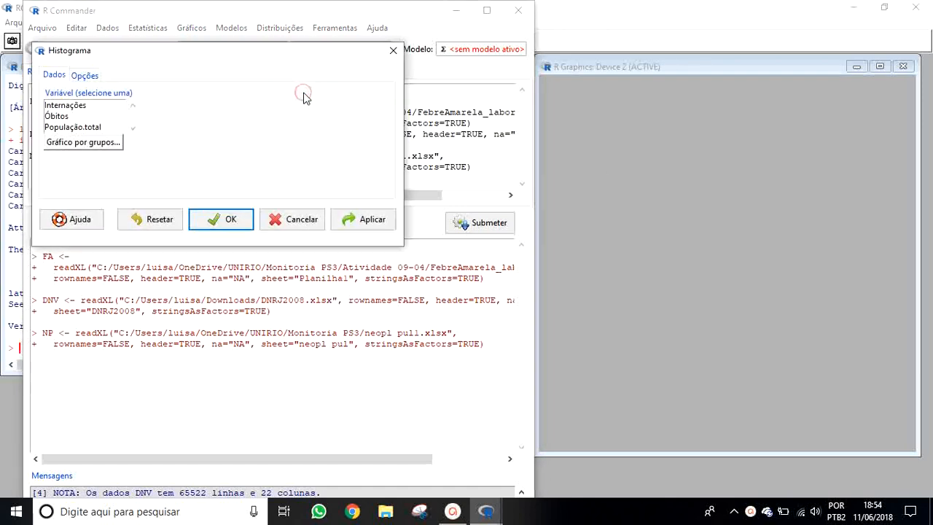
{"action": "left_click", "coordinate": [67, 118]}
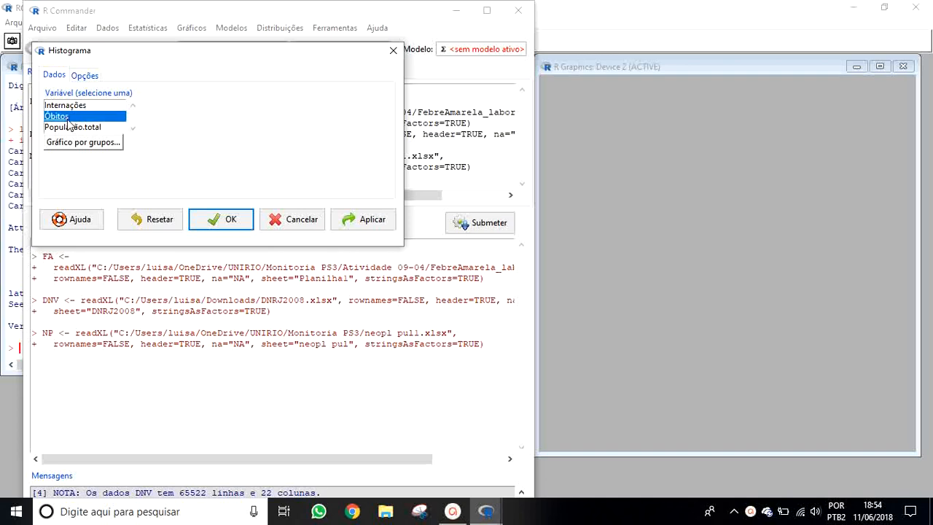
{"action": "left_click", "coordinate": [231, 221]}
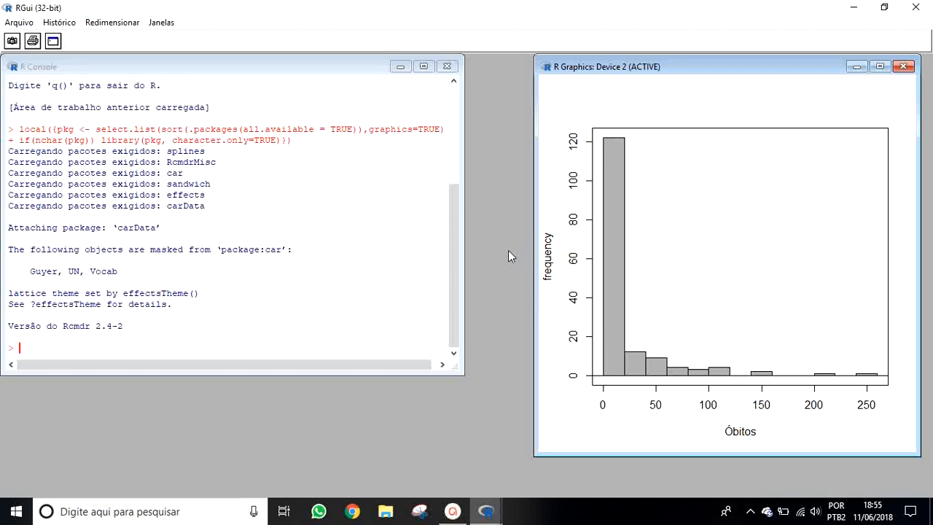
Return to the R Commander window and make DNV the active data set
{"action": "left_click", "coordinate": [484, 512]}
{"action": "left_click", "coordinate": [562, 470]}
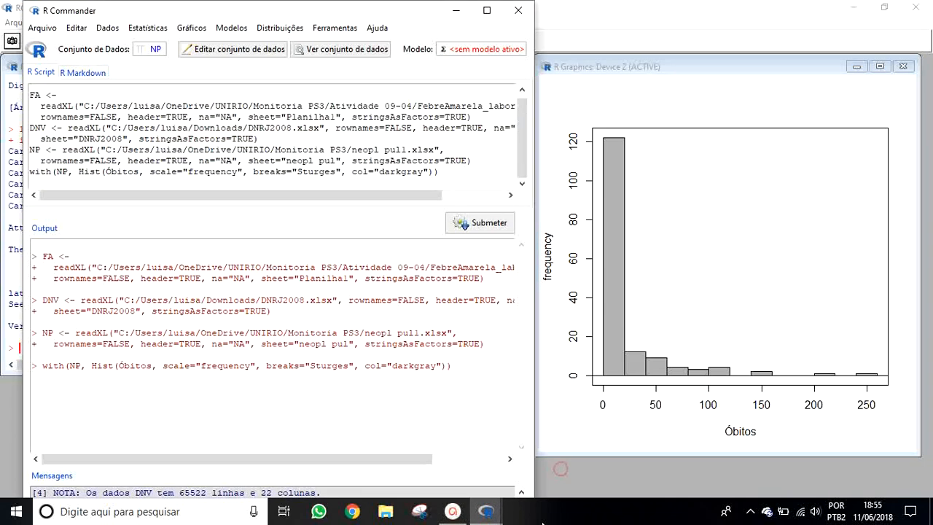
{"action": "left_click", "coordinate": [158, 49]}
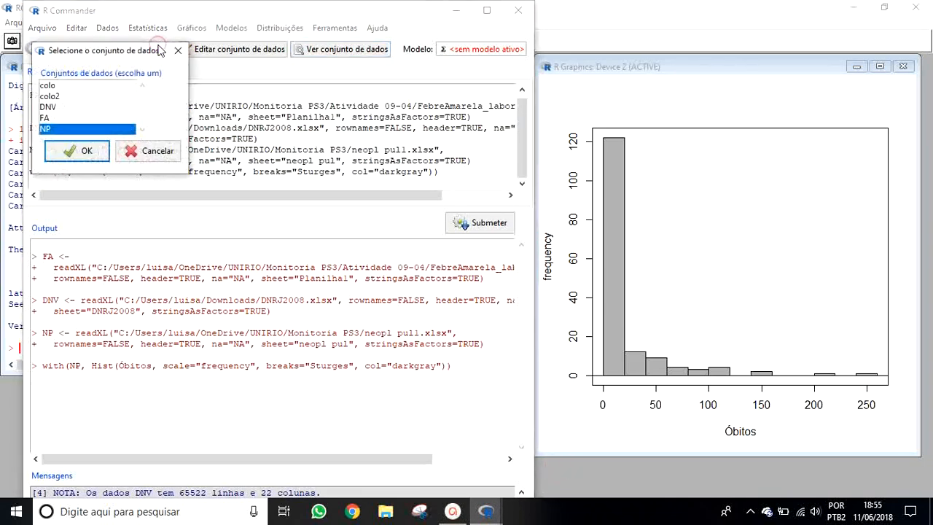
{"action": "left_click", "coordinate": [70, 108]}
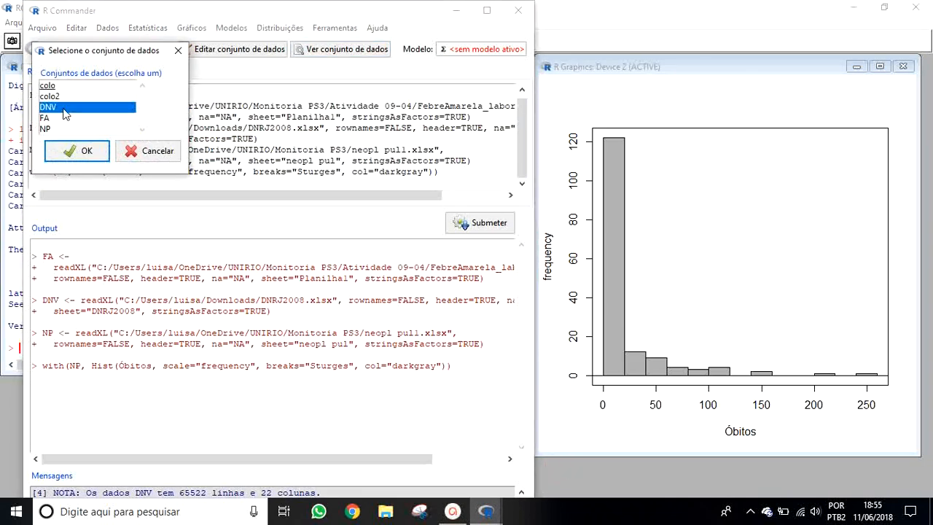
{"action": "left_click", "coordinate": [85, 154]}
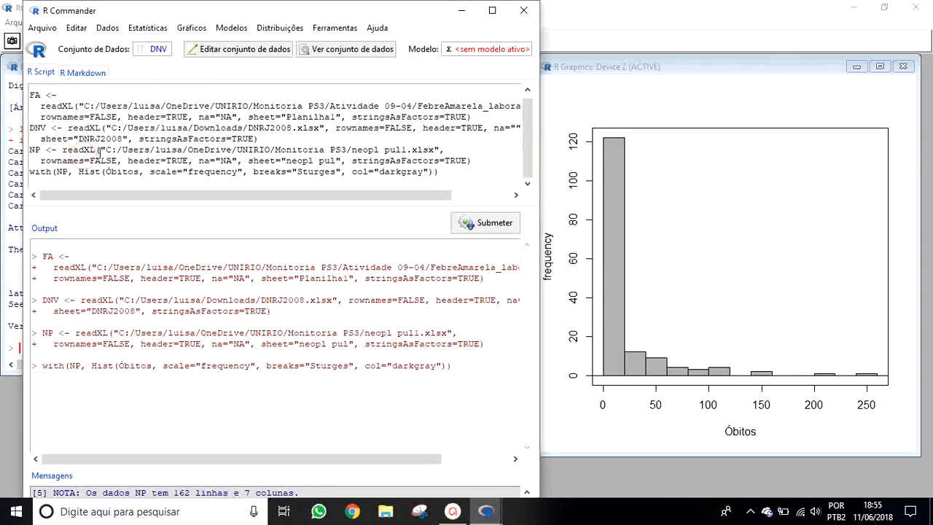
Plot a histogram of the PESO variable from DNV and bring the graphics window to the front
{"action": "left_click", "coordinate": [191, 28]}
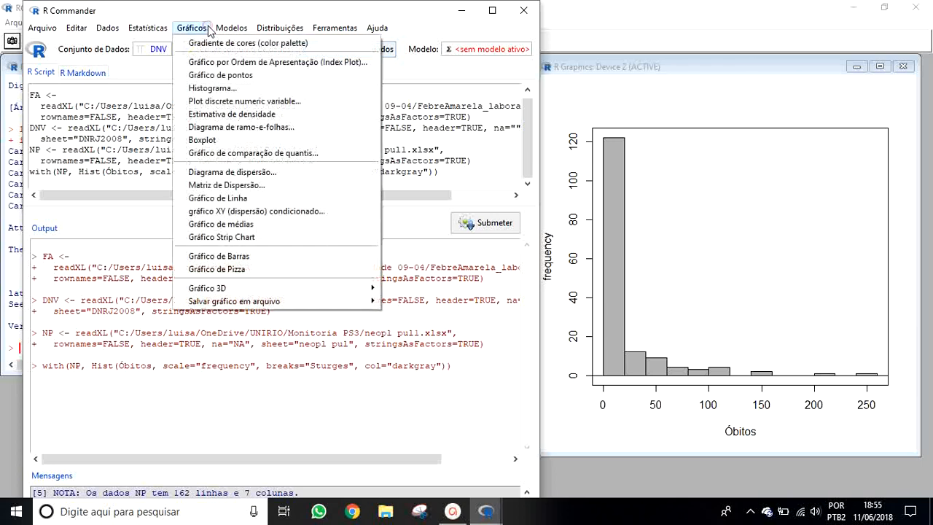
{"action": "left_click", "coordinate": [208, 89]}
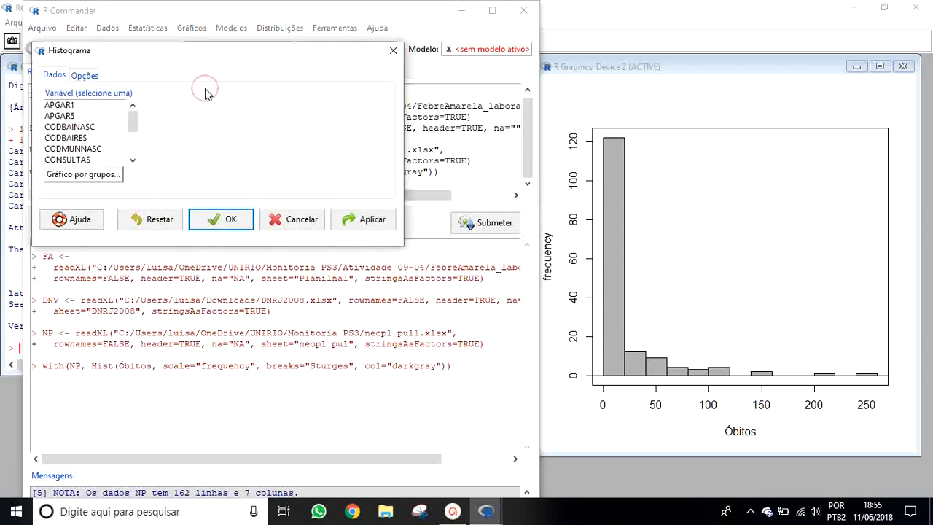
{"action": "left_click_drag", "start_coordinate": [134, 121], "coordinate": [137, 144]}
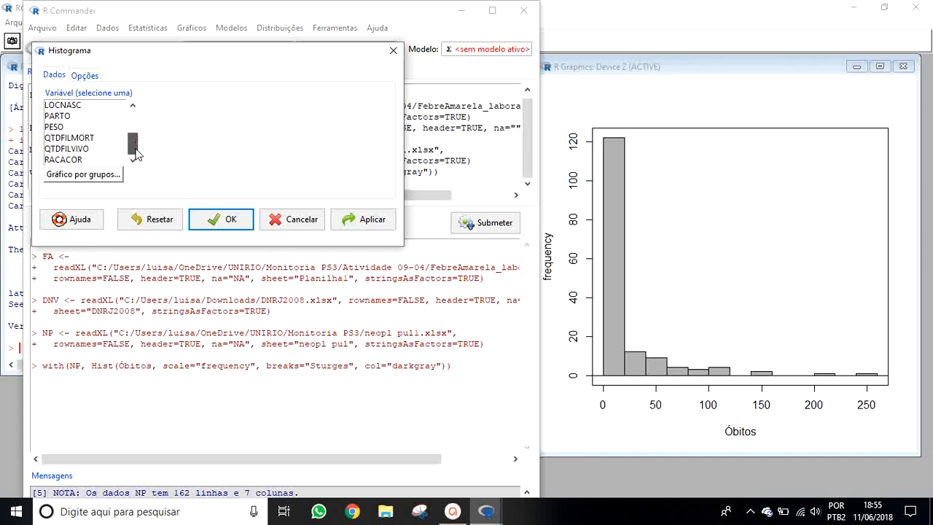
{"action": "left_click", "coordinate": [103, 128]}
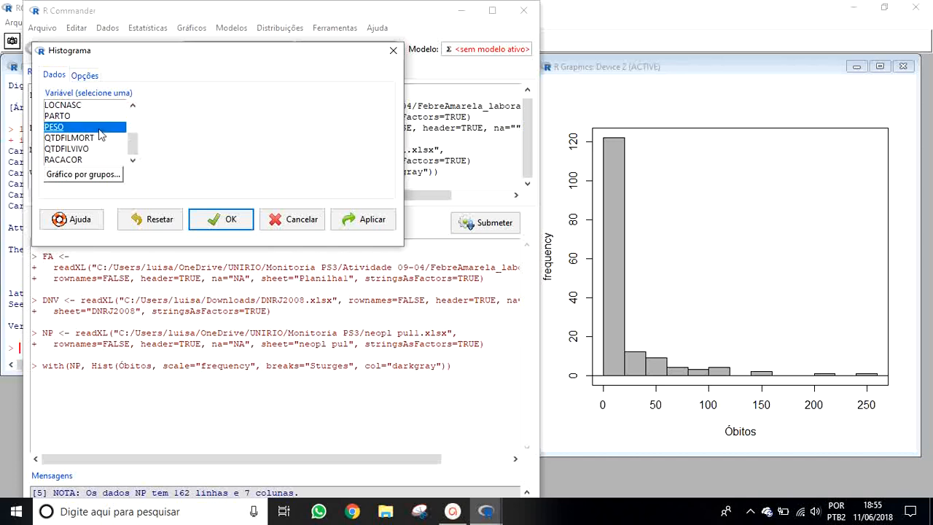
{"action": "left_click", "coordinate": [207, 220]}
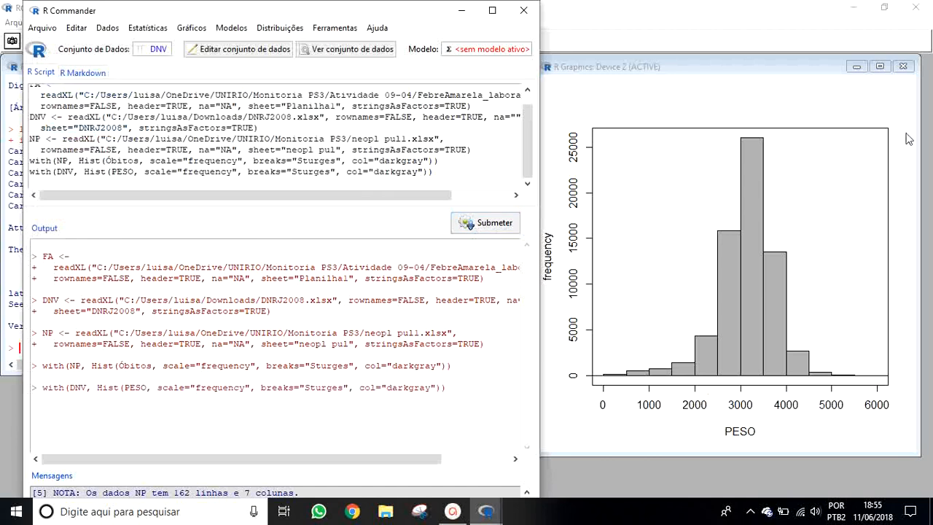
{"action": "left_click", "coordinate": [814, 71]}
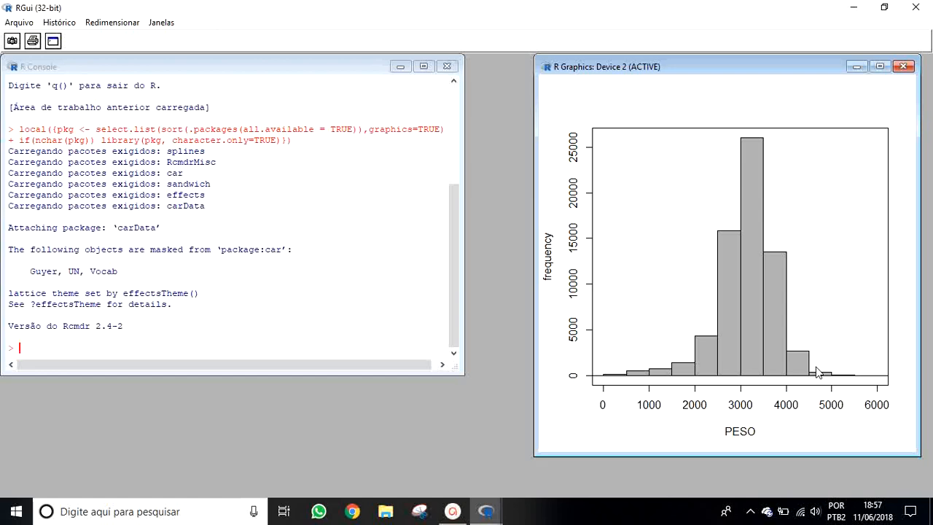
Back in R Commander, run the Lilliefors (Kolmogorov-Smirnov) normality test on the PESO variable
{"action": "mouse_move", "coordinate": [486, 511]}
{"action": "left_click", "coordinate": [561, 479]}
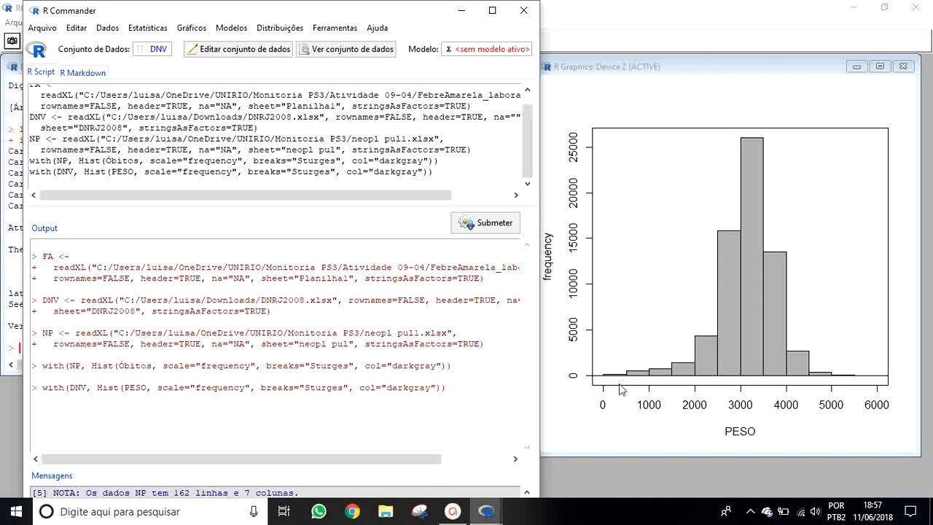
{"action": "left_click", "coordinate": [162, 29]}
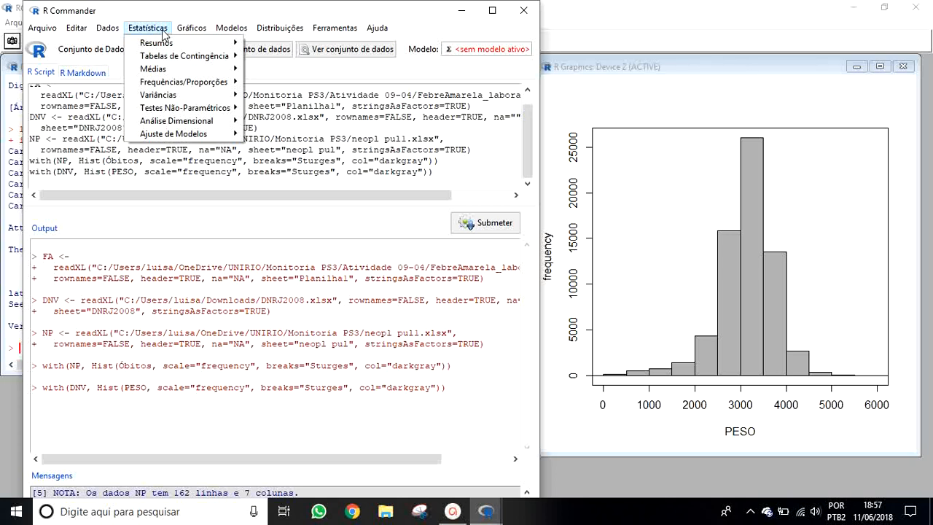
{"action": "mouse_move", "coordinate": [164, 44]}
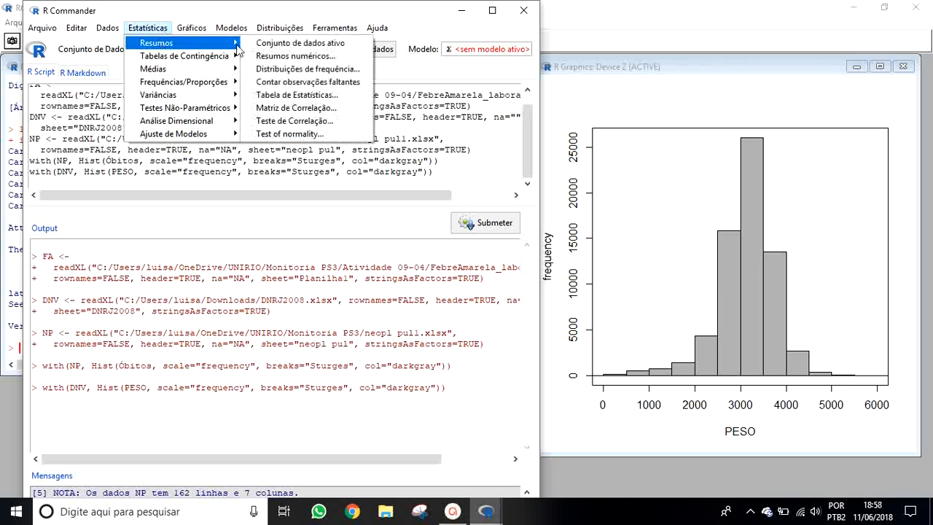
{"action": "left_click", "coordinate": [326, 136]}
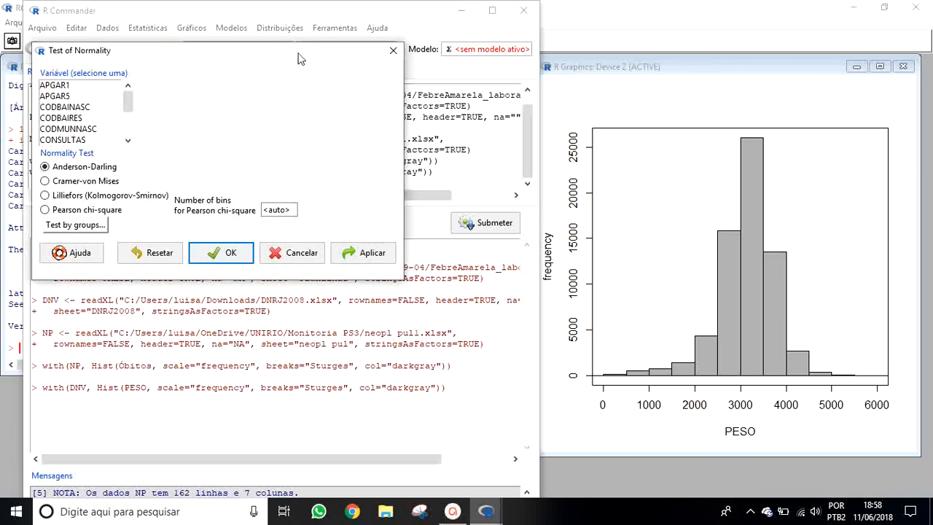
{"action": "left_click_drag", "start_coordinate": [296, 59], "coordinate": [381, 81]}
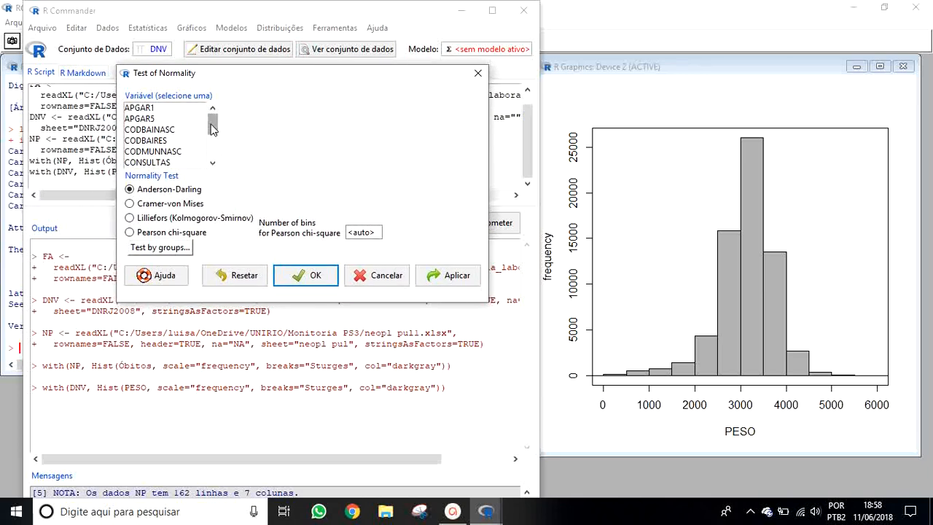
{"action": "left_click_drag", "start_coordinate": [212, 124], "coordinate": [211, 146]}
{"action": "left_click", "coordinate": [150, 132]}
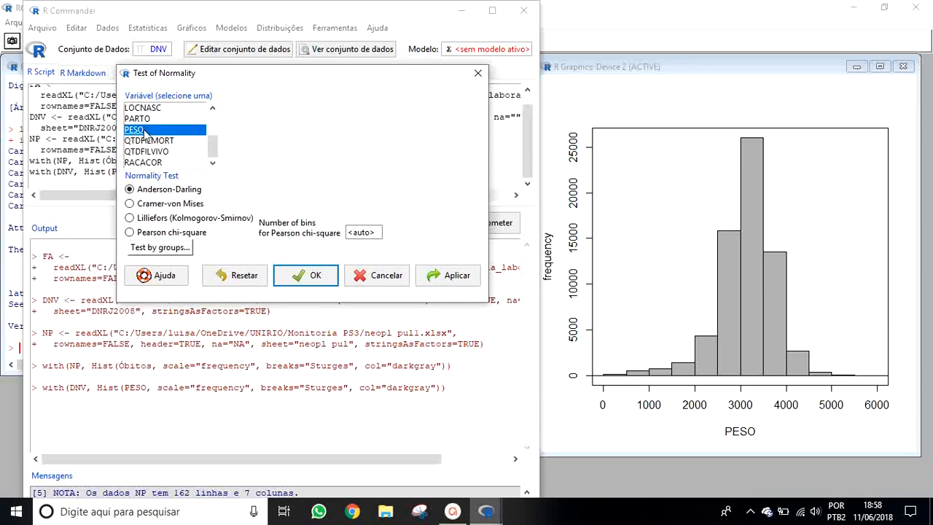
{"action": "left_click", "coordinate": [166, 222]}
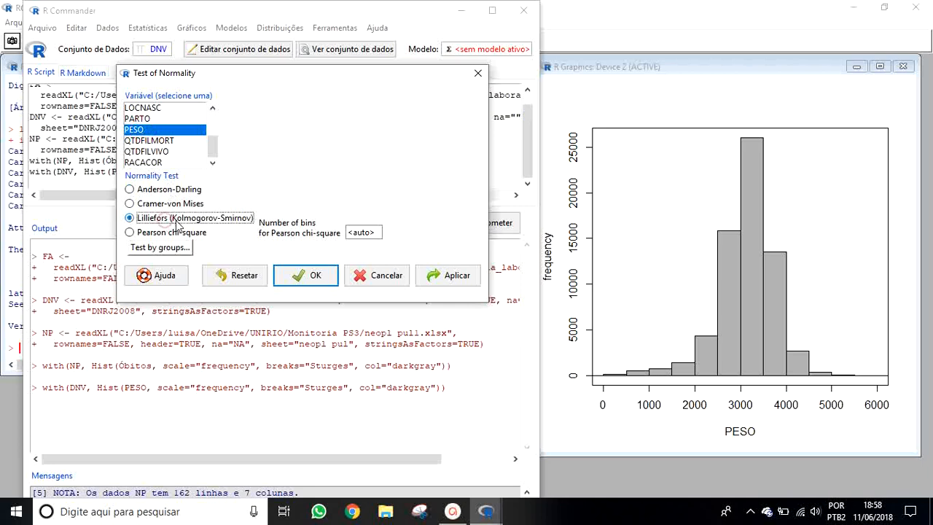
{"action": "left_click", "coordinate": [306, 276]}
Examine the D statistic and the p-value in the Lilliefors test output for PESO
{"action": "left_click_drag", "start_coordinate": [108, 425], "coordinate": [146, 424]}
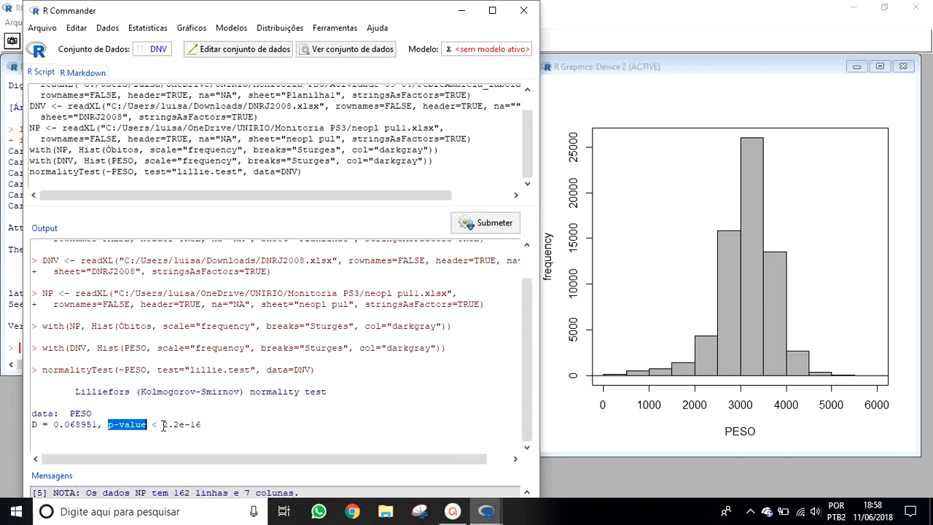
{"action": "left_click_drag", "start_coordinate": [162, 424], "coordinate": [202, 425]}
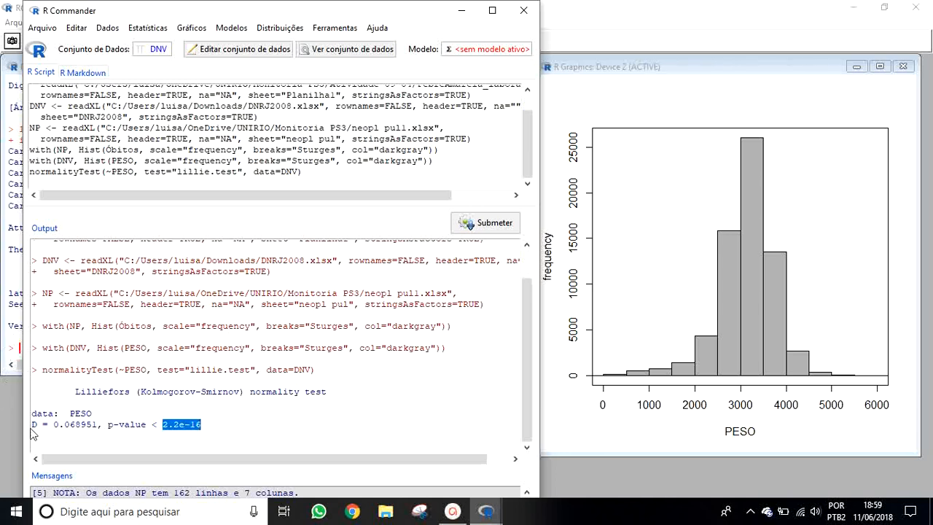
{"action": "left_click_drag", "start_coordinate": [32, 425], "coordinate": [99, 424]}
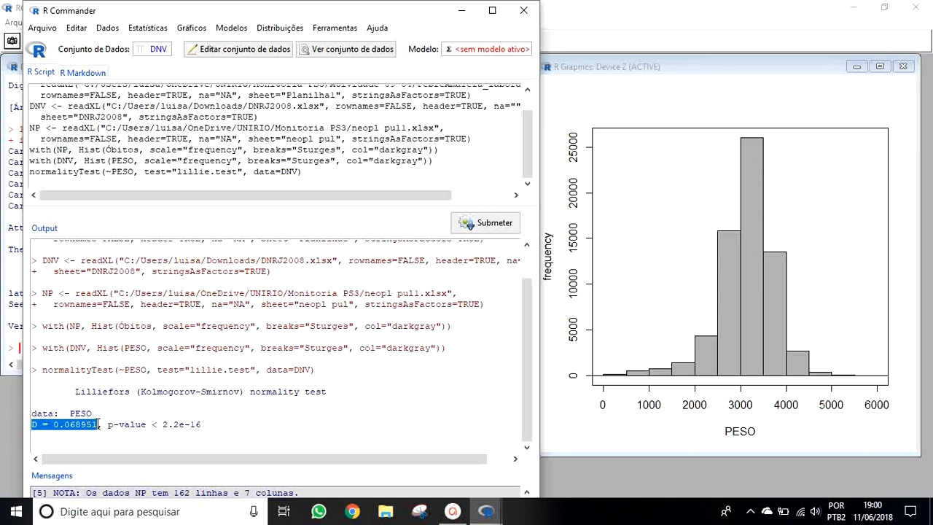
{"action": "left_click_drag", "start_coordinate": [108, 424], "coordinate": [206, 426]}
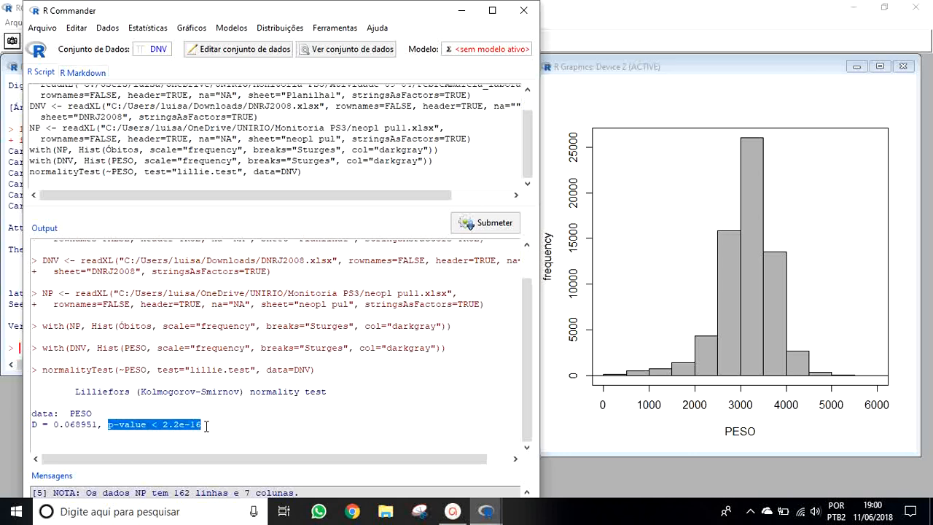
{"action": "left_click", "coordinate": [206, 426]}
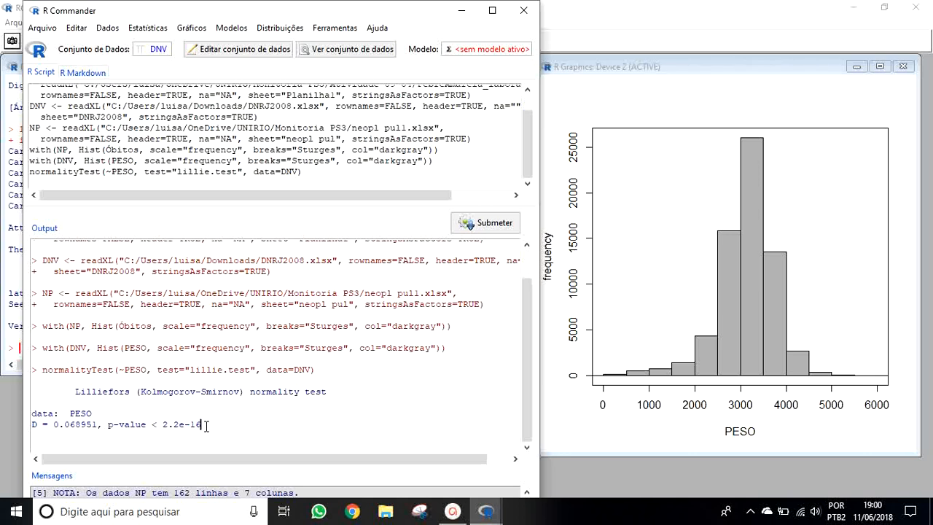
Switch the active data set back to NP
{"action": "left_click", "coordinate": [153, 28]}
{"action": "left_click", "coordinate": [162, 33]}
{"action": "left_click", "coordinate": [156, 49]}
{"action": "left_click", "coordinate": [66, 130]}
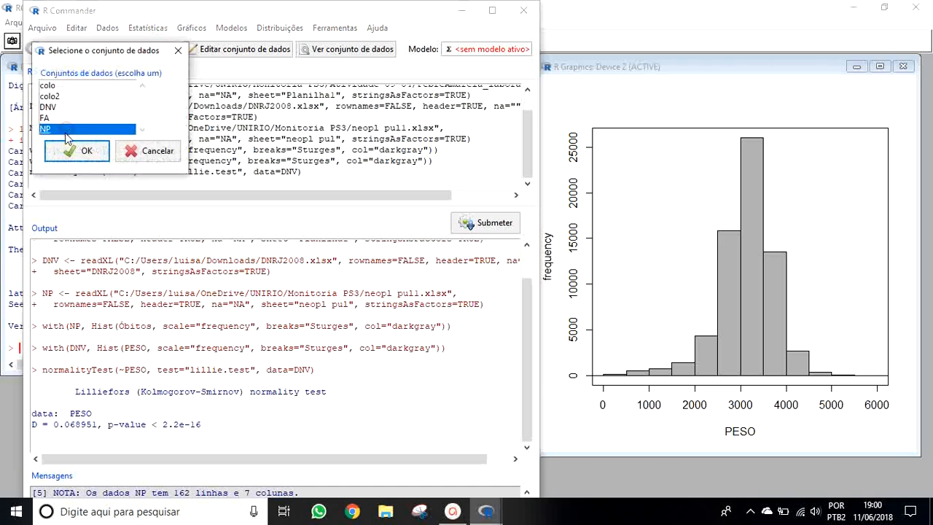
{"action": "left_click", "coordinate": [92, 159]}
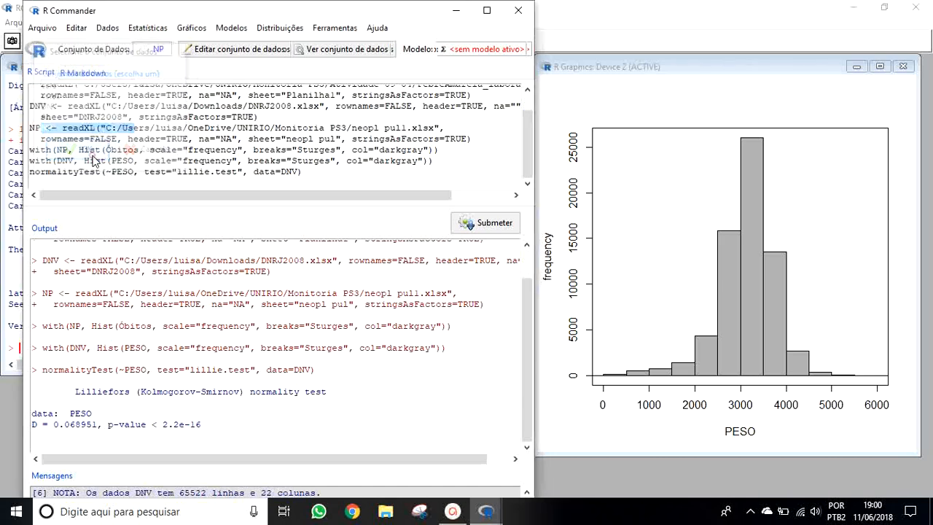
Run the Shapiro-Wilk normality test on the Óbitos variable and highlight the p-value in its output
{"action": "left_click", "coordinate": [155, 28]}
{"action": "mouse_move", "coordinate": [163, 43]}
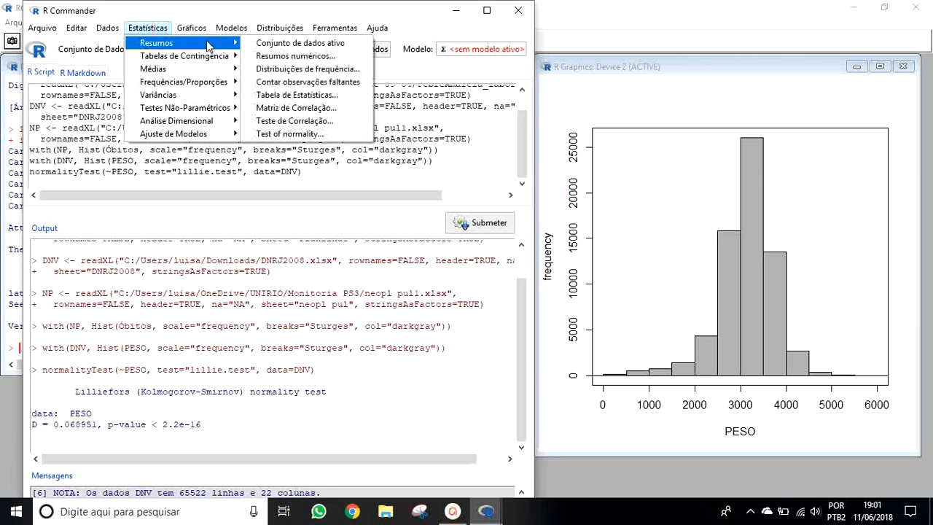
{"action": "left_click", "coordinate": [293, 136]}
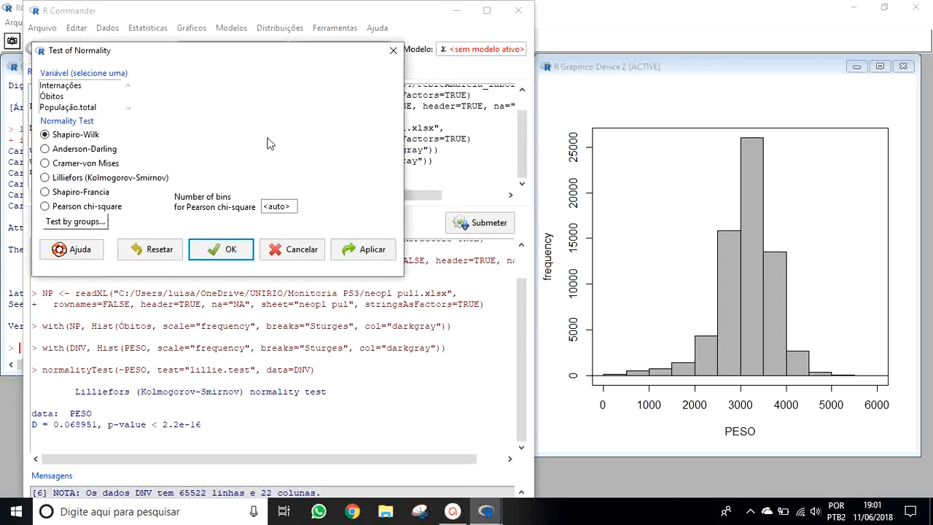
{"action": "left_click", "coordinate": [76, 97]}
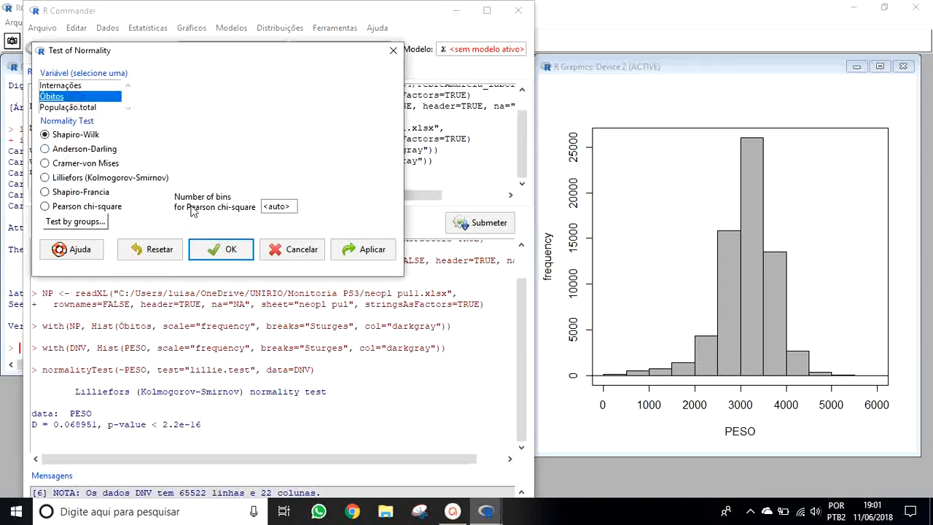
{"action": "left_click", "coordinate": [230, 263]}
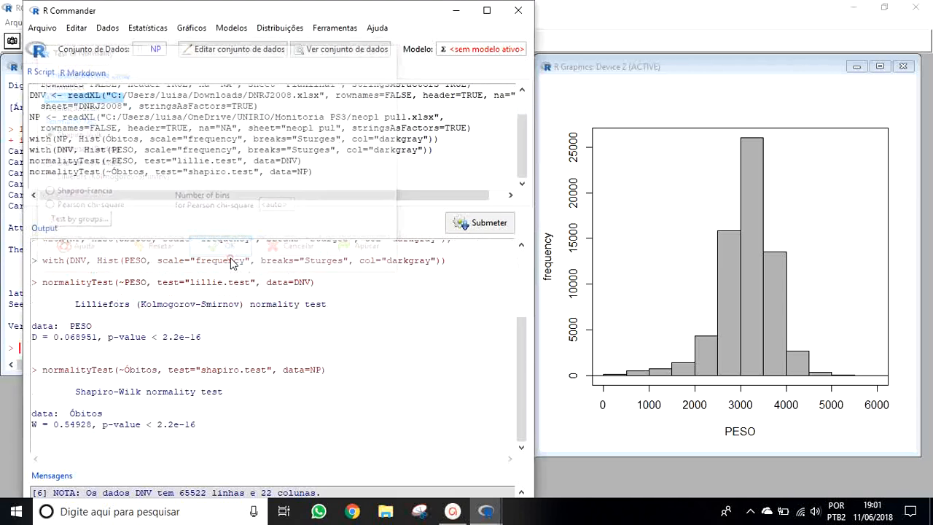
{"action": "mouse_move", "coordinate": [197, 424]}
{"action": "left_mouse_down"}
{"action": "mouse_move", "coordinate": [102, 425]}
{"action": "mouse_move", "coordinate": [207, 426]}
{"action": "left_mouse_up"}
{"action": "left_click", "coordinate": [103, 429]}
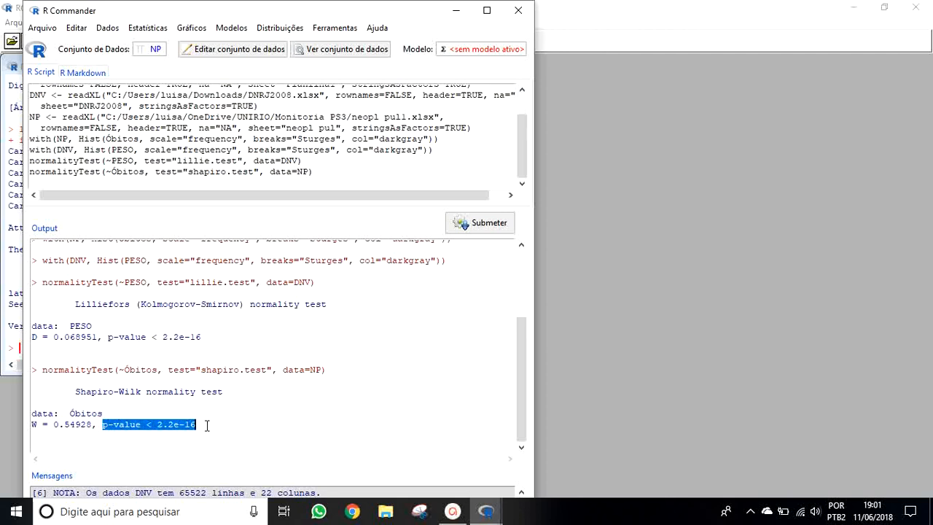